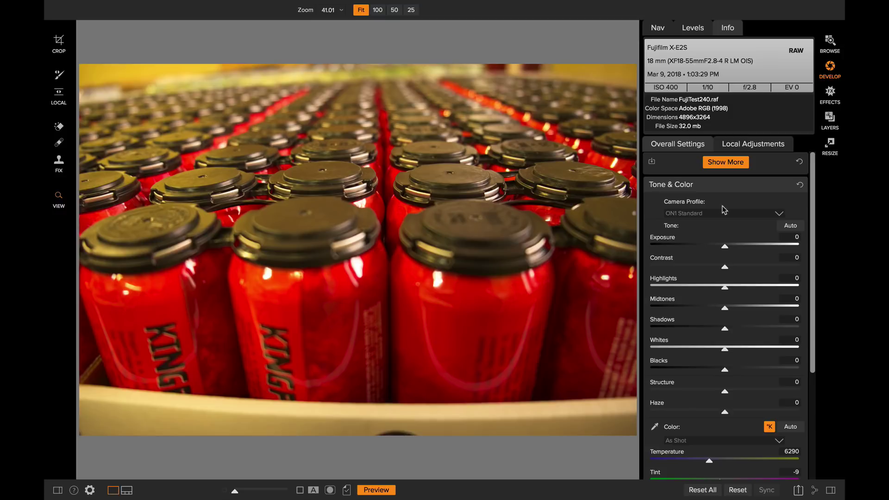
Choose Camera ETERNA-Cinema from the Tone & Color camera profile list.
left_click(724, 213)
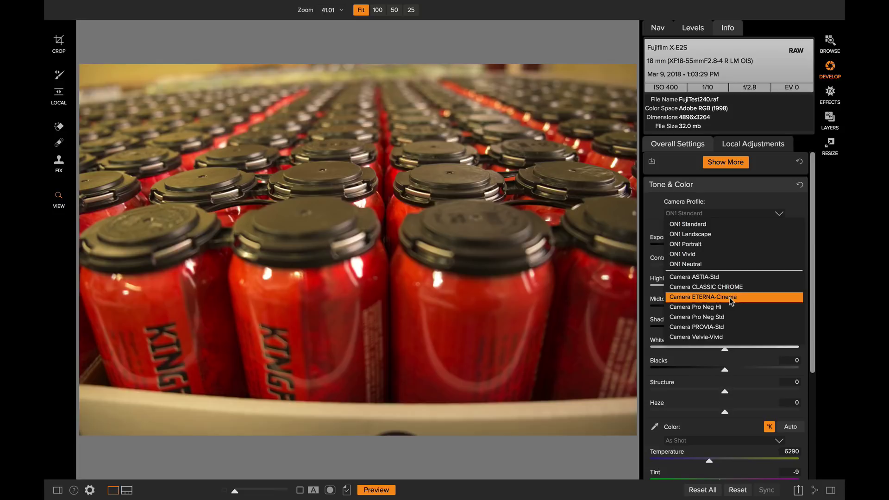
left_click(730, 297)
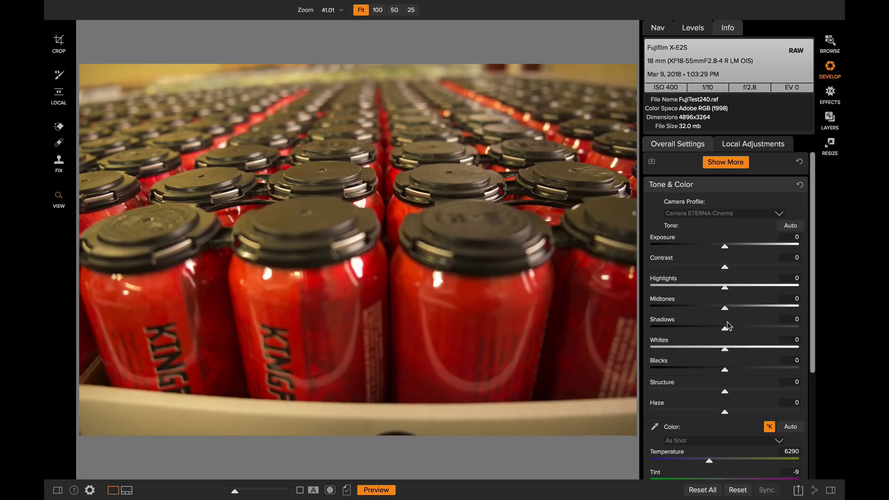
Show the RGB histogram, then set Exposure to 0.3 and Blacks to -35.
left_click(693, 30)
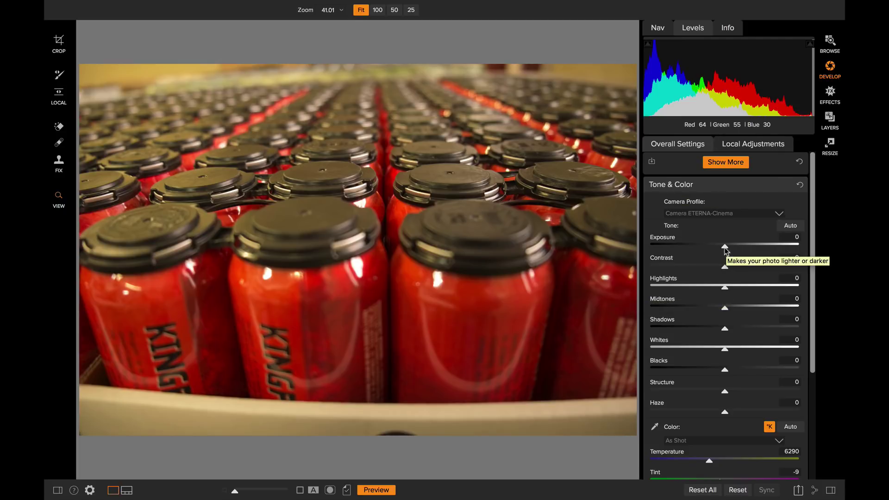
mouse_move(725, 247)
left_mouse_down()
mouse_move(693, 252)
mouse_move(774, 246)
mouse_move(731, 249)
left_mouse_up()
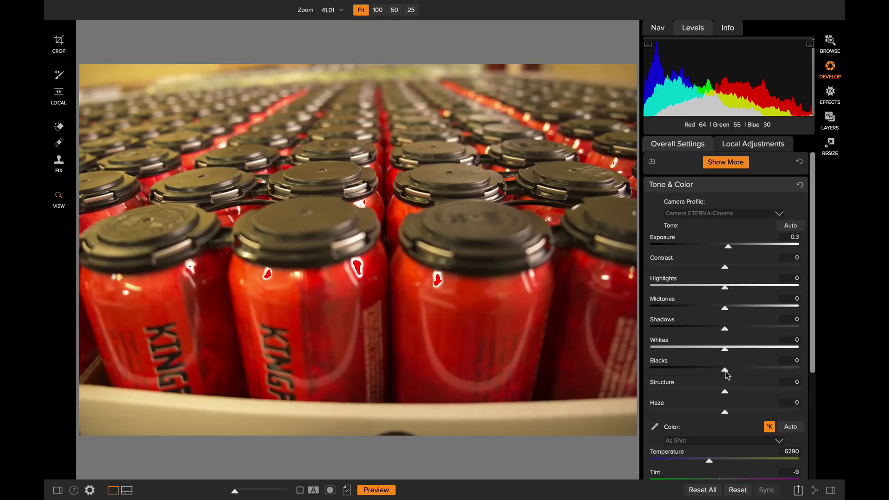
left_click_drag(725, 372, 699, 370)
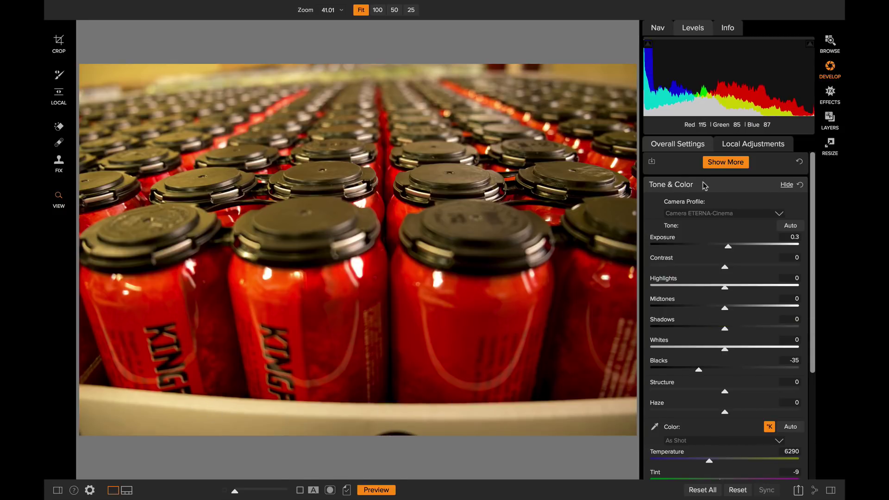
Enable Lens Correction with the auto-detected Fujifilm XF18-55mm profile, toggling it off and on to compare.
scroll(730, 223, "down", 4)
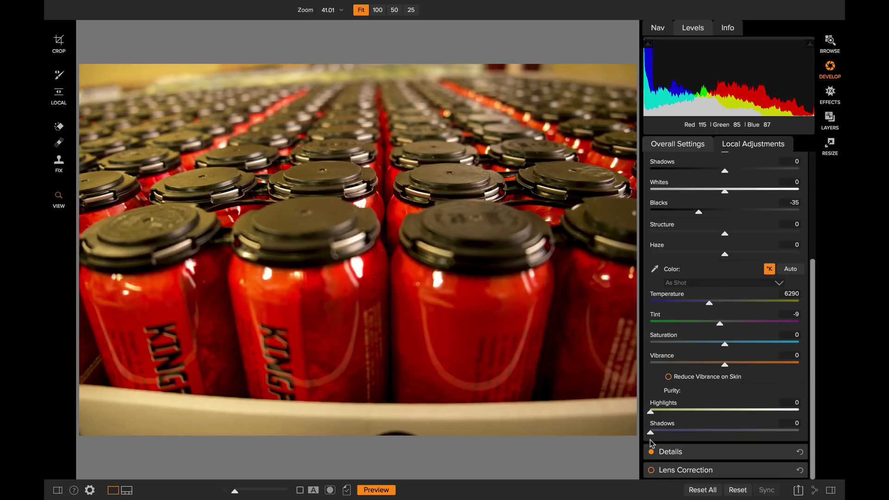
left_click(666, 470)
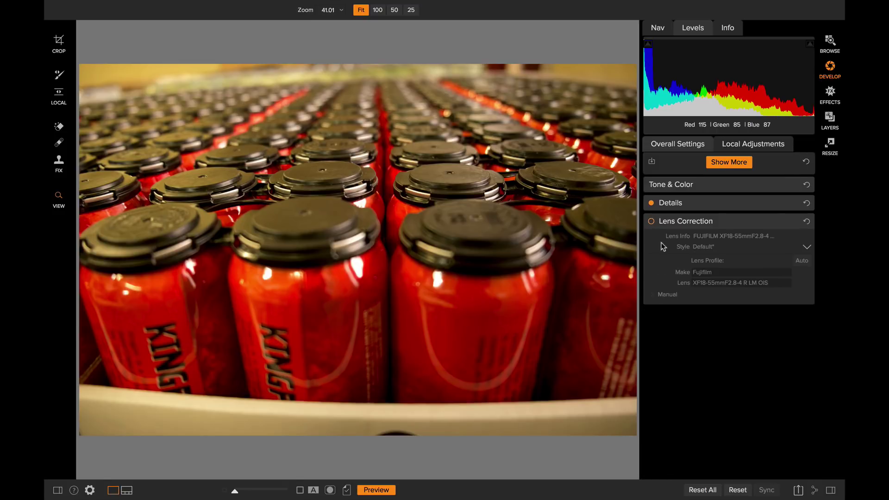
left_click(652, 221)
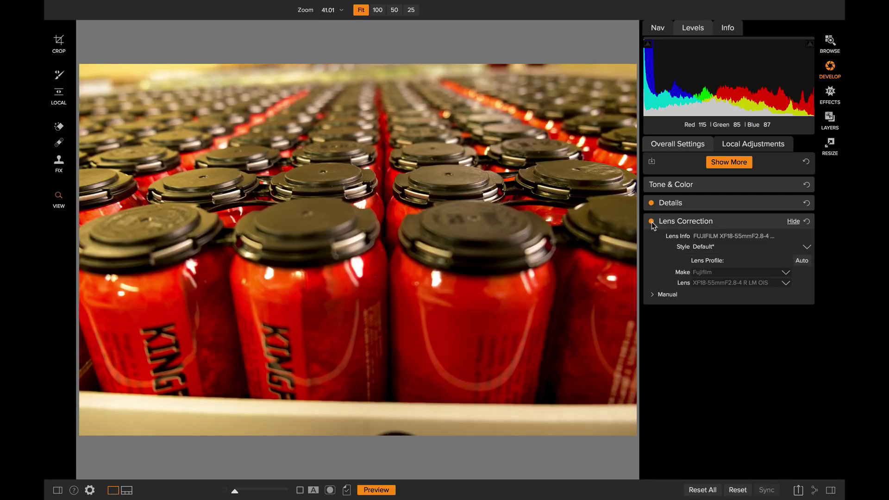
left_click(652, 221)
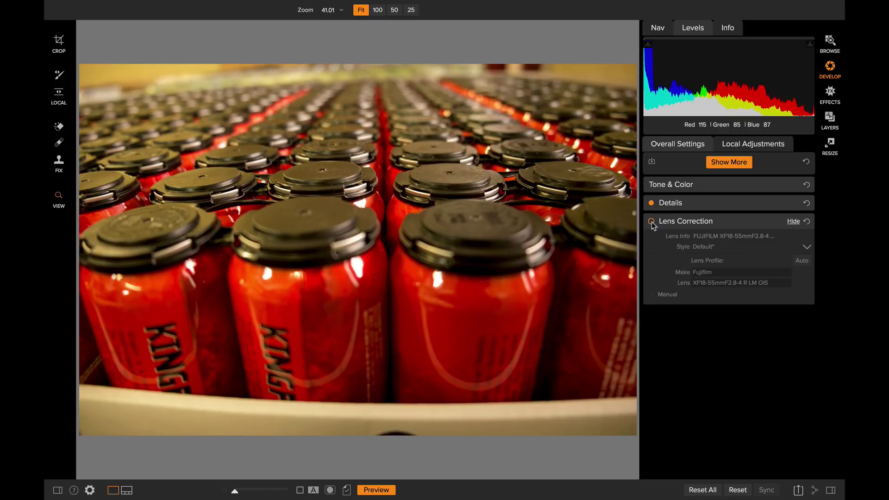
left_click(652, 221)
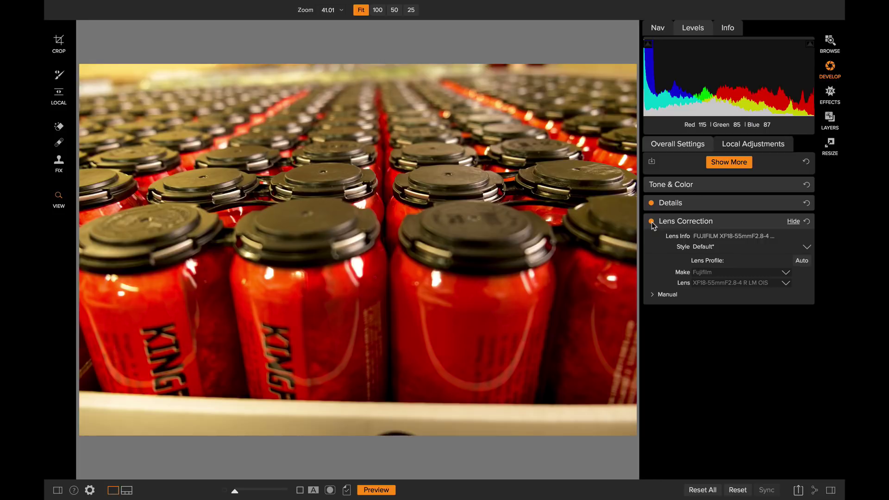
Add a Transform adjustment and set Horizontal perspective to -20.
left_click(728, 163)
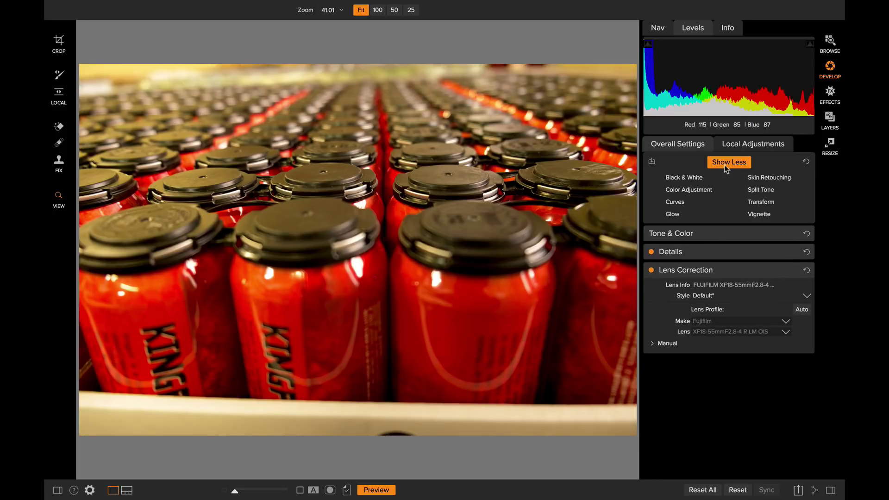
left_click(761, 201)
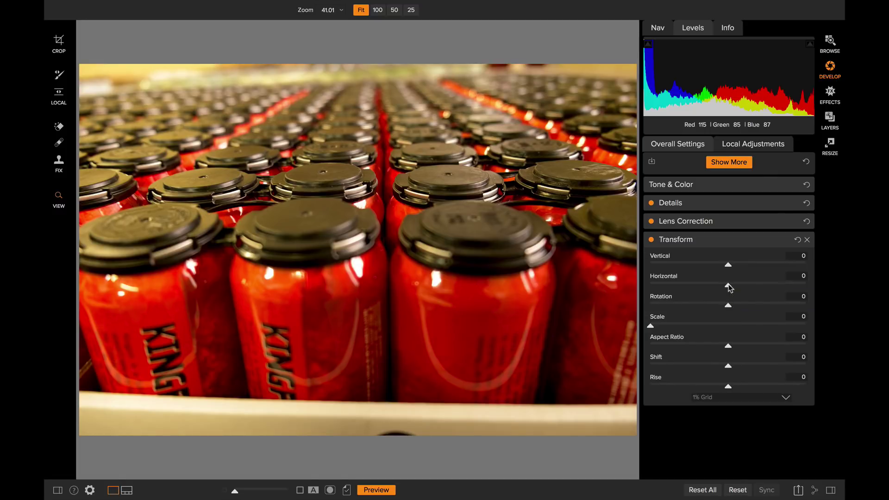
mouse_move(729, 286)
left_mouse_down()
mouse_move(736, 288)
mouse_move(715, 280)
left_mouse_up()
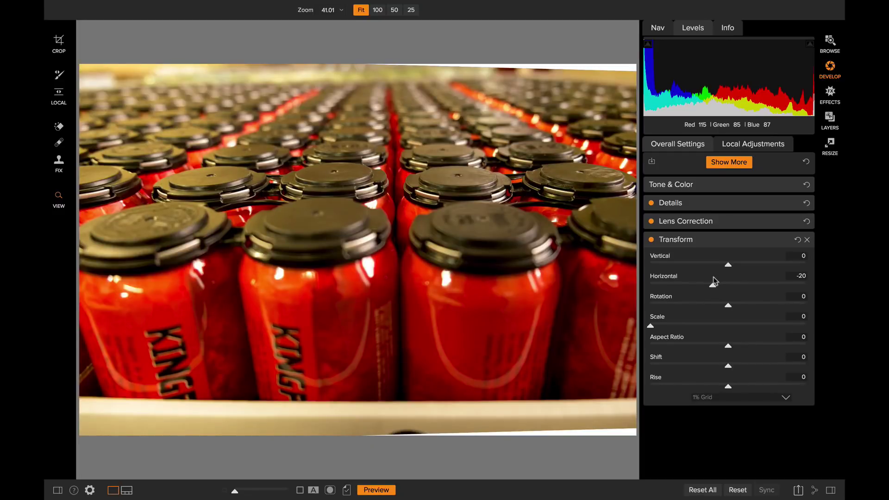
Set Lens Correction's Manual Distortion to -10.
left_click(714, 224)
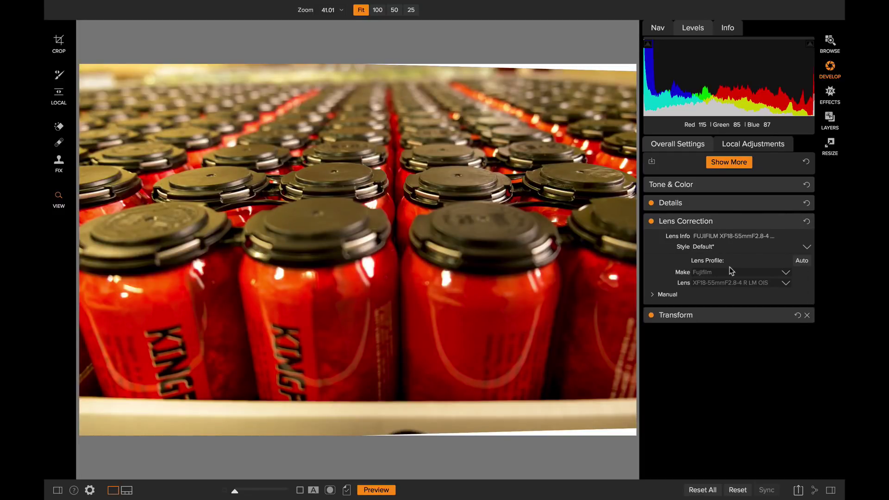
left_click(654, 294)
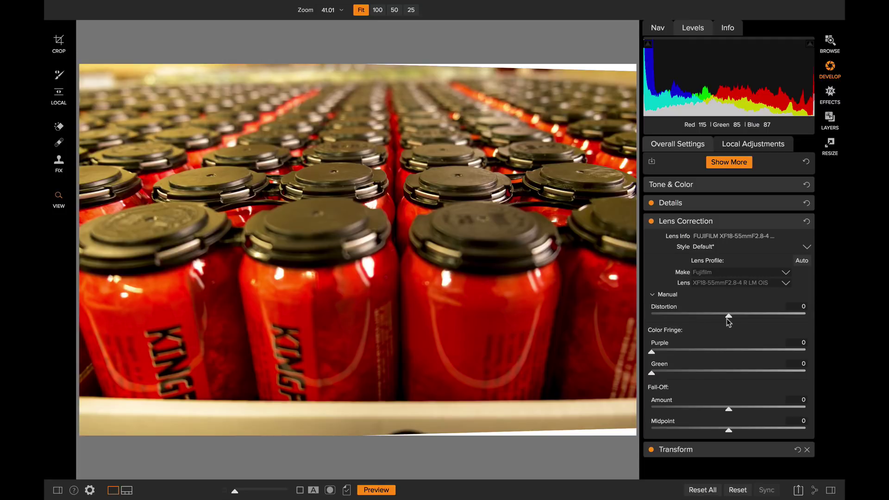
mouse_move(730, 318)
left_mouse_down()
mouse_move(754, 316)
mouse_move(714, 313)
left_mouse_up()
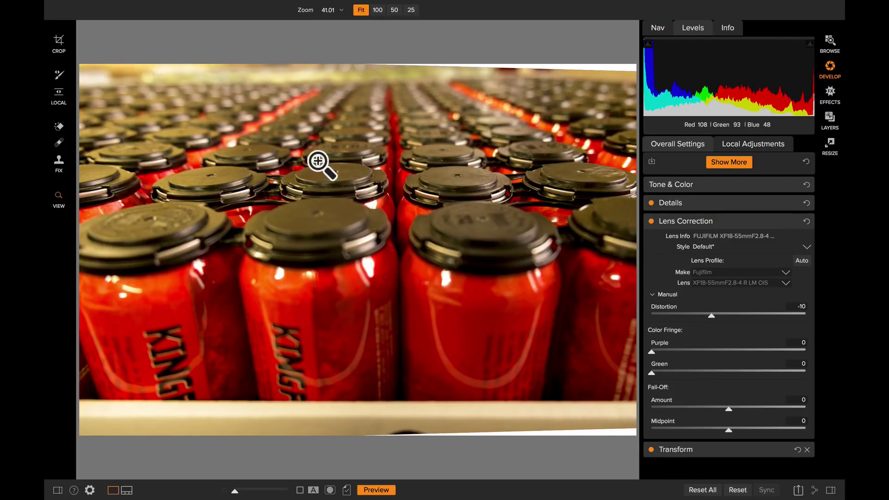
Crop the tray strip off the bottom and a sliver off the top, then apply.
left_click(58, 41)
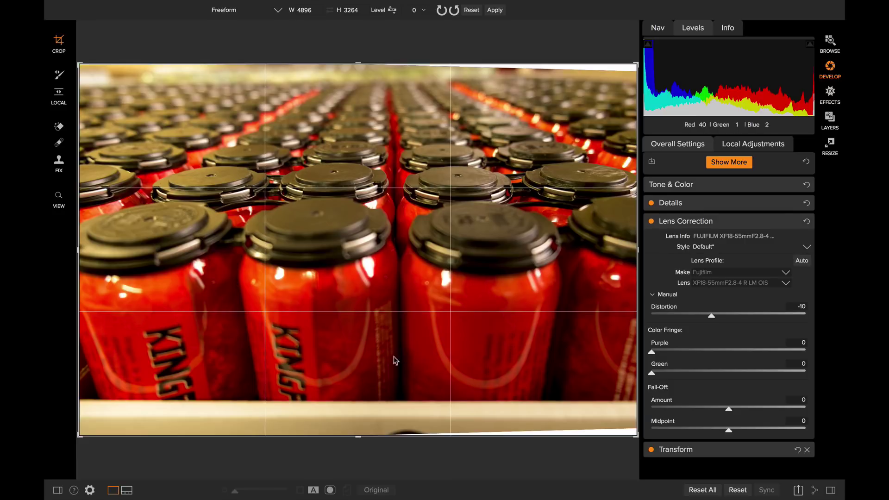
left_click_drag(360, 429, 359, 418)
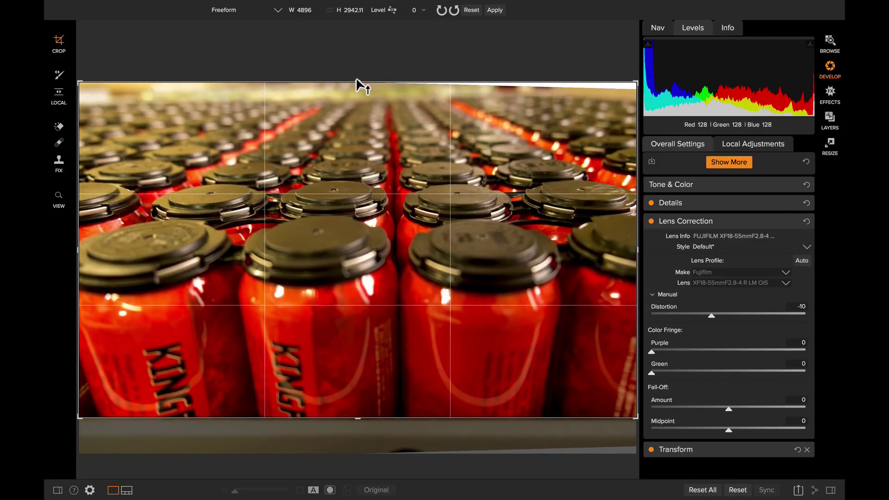
left_click_drag(359, 84, 358, 90)
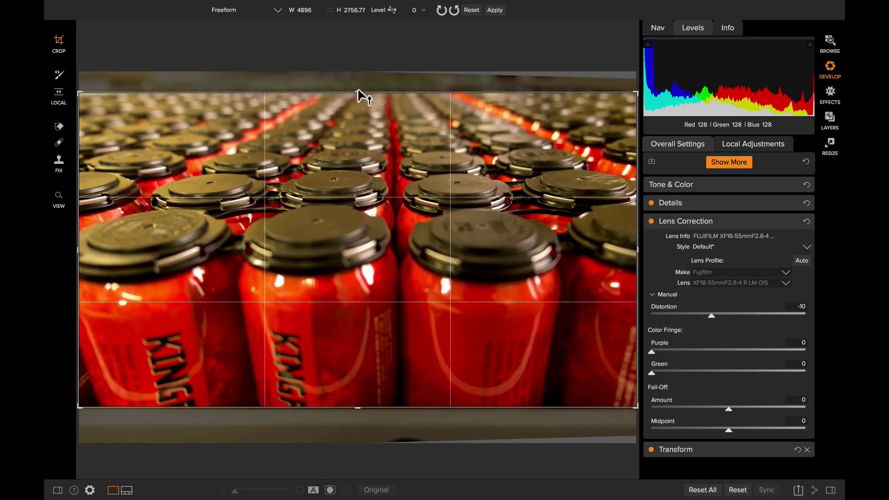
left_click(494, 11)
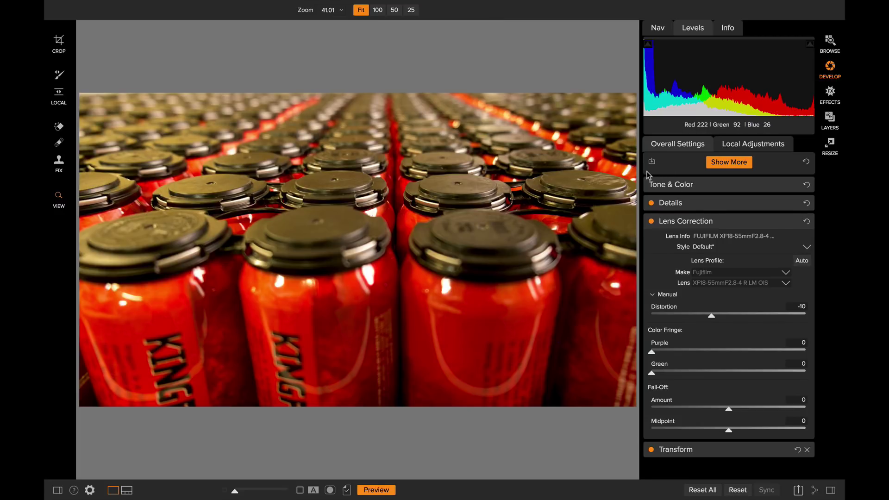
Start a Local Adjustment with a Reflected Gradient mask and the Detail preset.
left_click(760, 146)
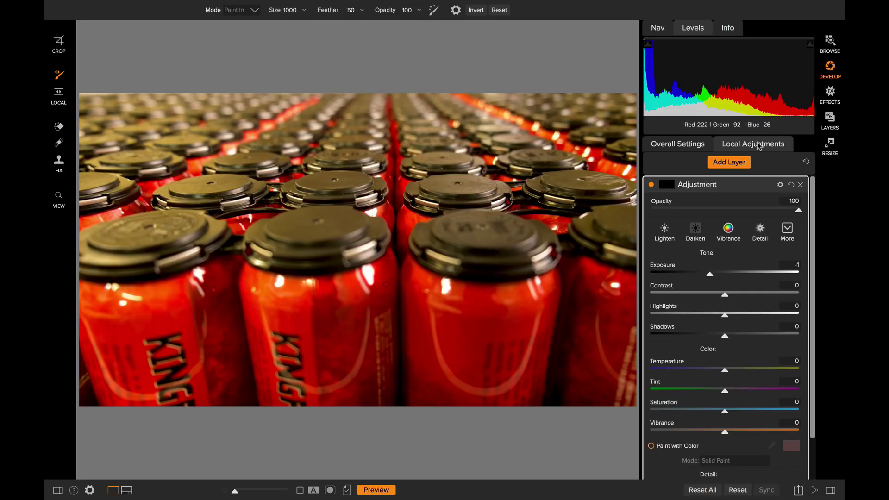
left_click(58, 94)
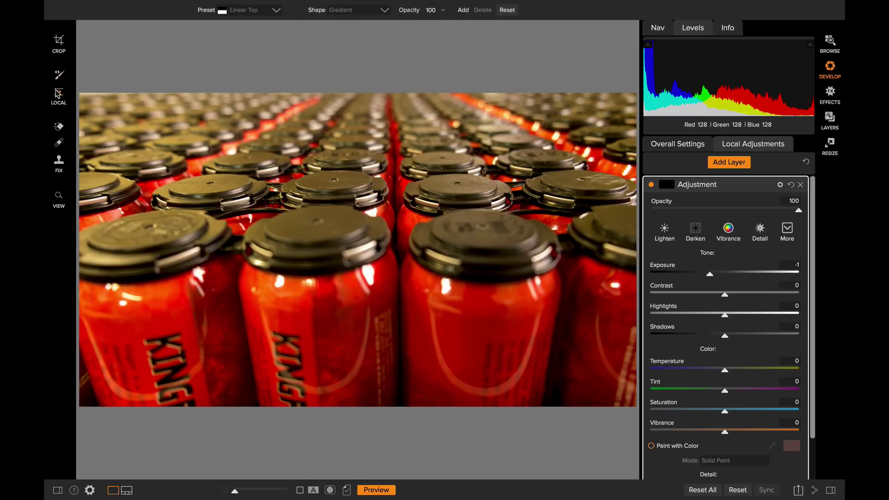
left_click(385, 10)
left_click(378, 44)
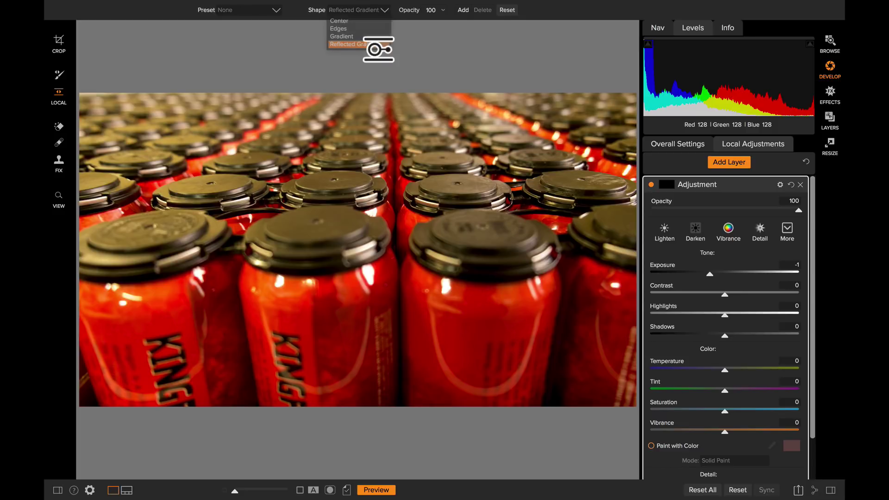
left_click(759, 237)
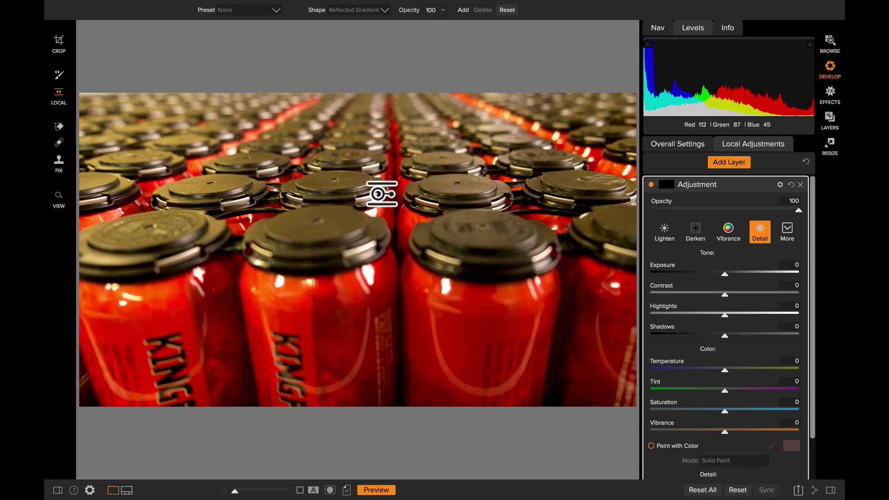
Place a narrow gradient band on the second row of lids, set Structure to 68, and compare with the original.
left_click(377, 188)
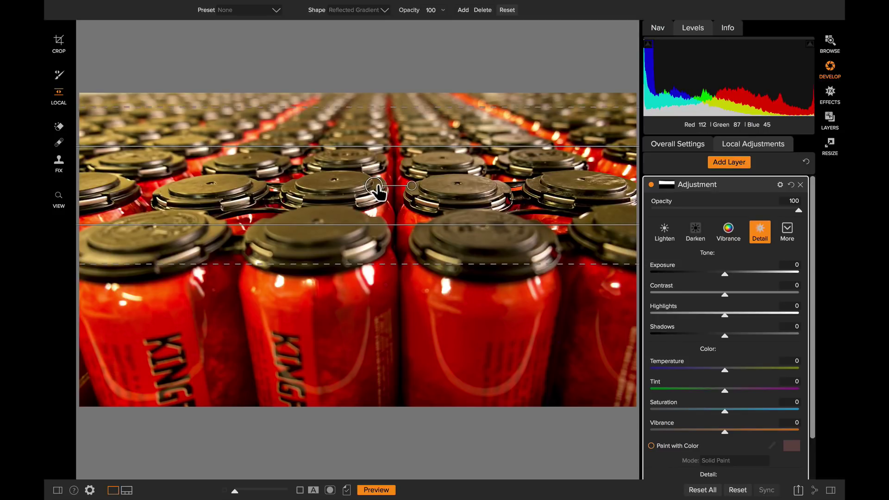
mouse_move(376, 187)
left_mouse_down()
mouse_move(370, 302)
mouse_move(393, 207)
mouse_move(393, 127)
mouse_move(389, 193)
left_mouse_up()
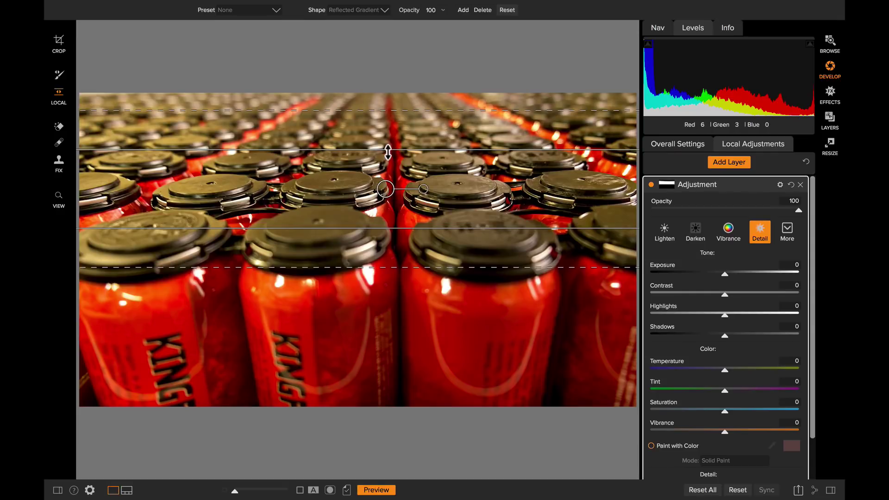
left_click_drag(387, 143, 387, 137)
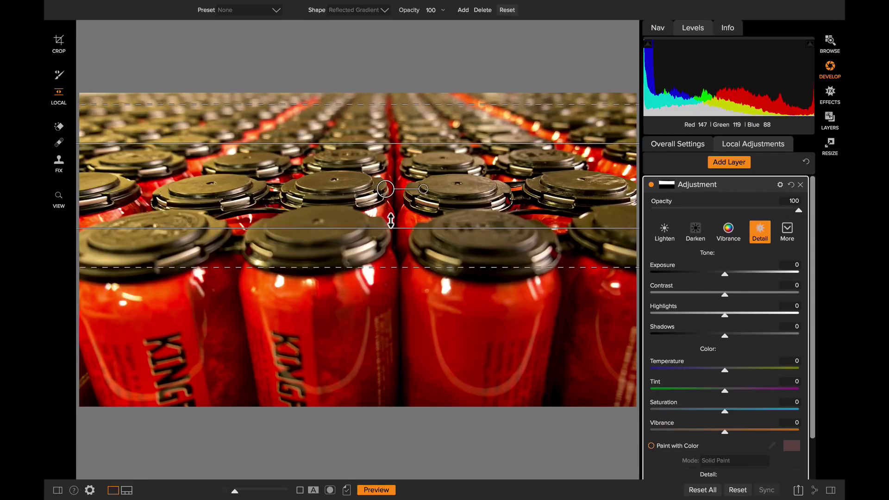
left_click_drag(389, 231, 390, 216)
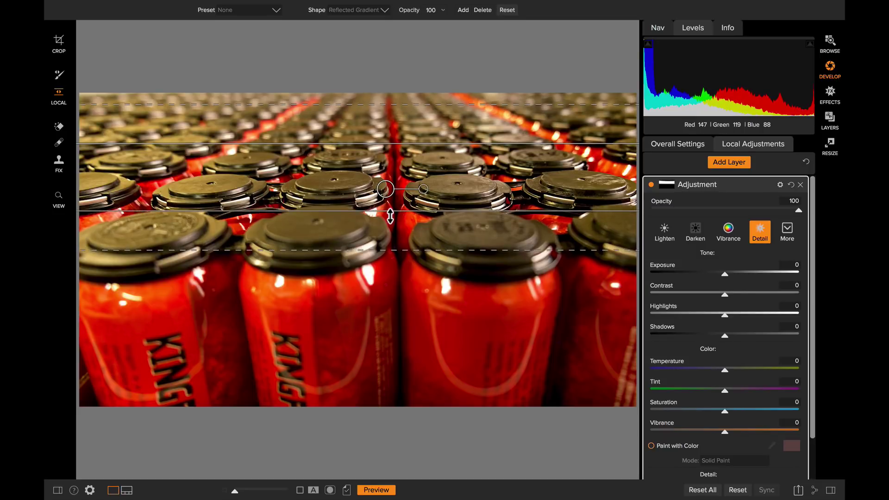
scroll(686, 380, "down", 2)
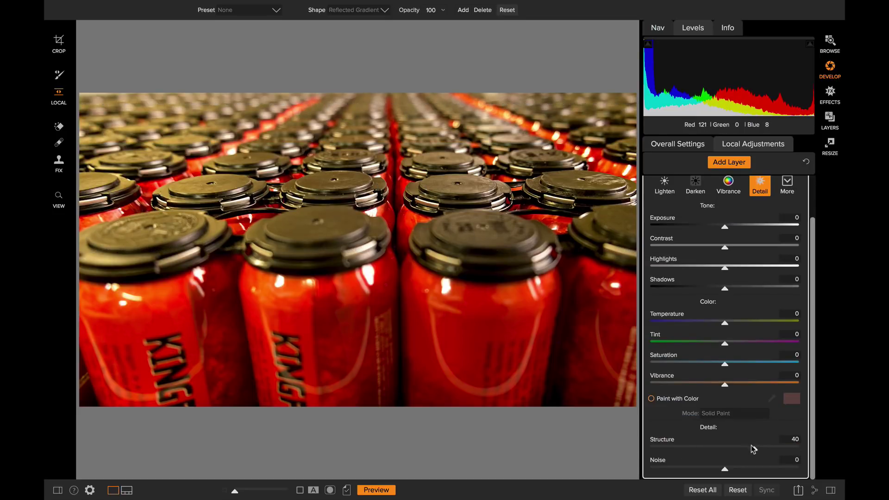
left_click_drag(754, 450, 775, 454)
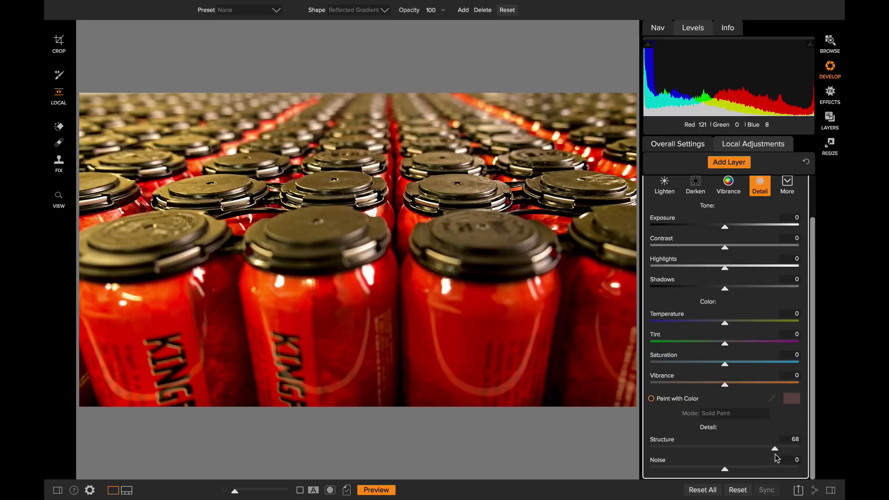
left_click(377, 491)
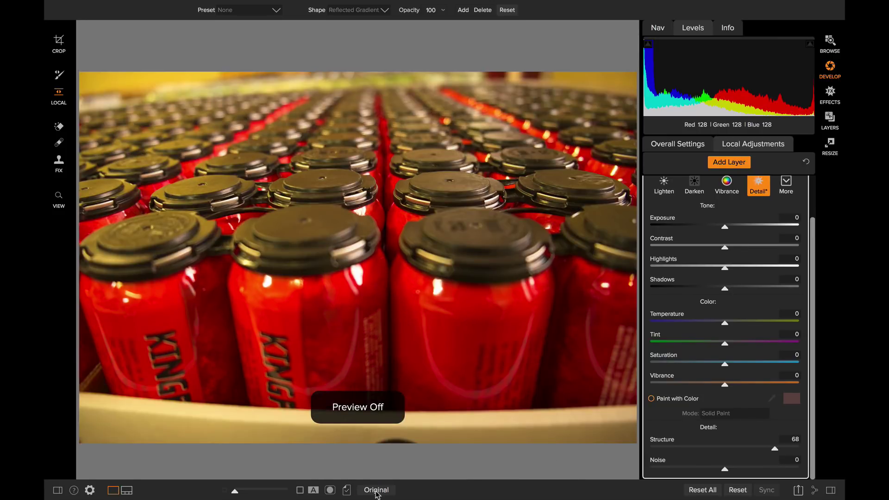
left_click(377, 491)
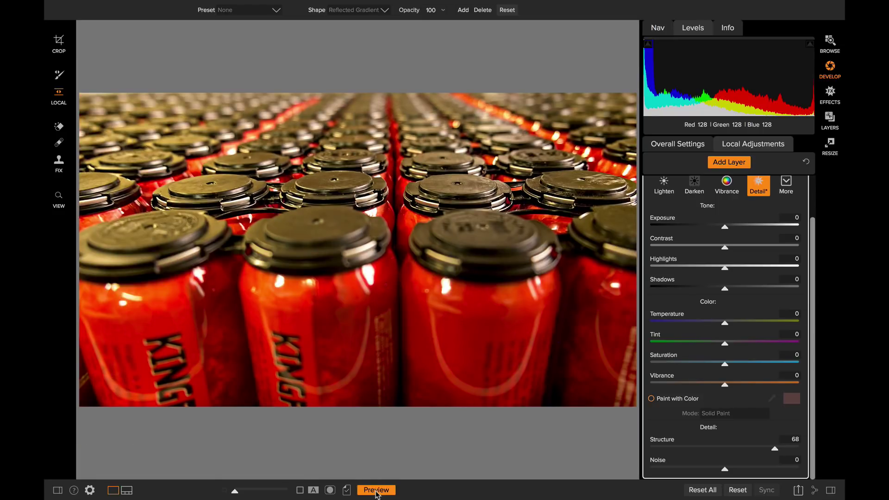
Leave the gradient tool with the Z shortcut to return to the overall Tone & Color settings.
key("z")
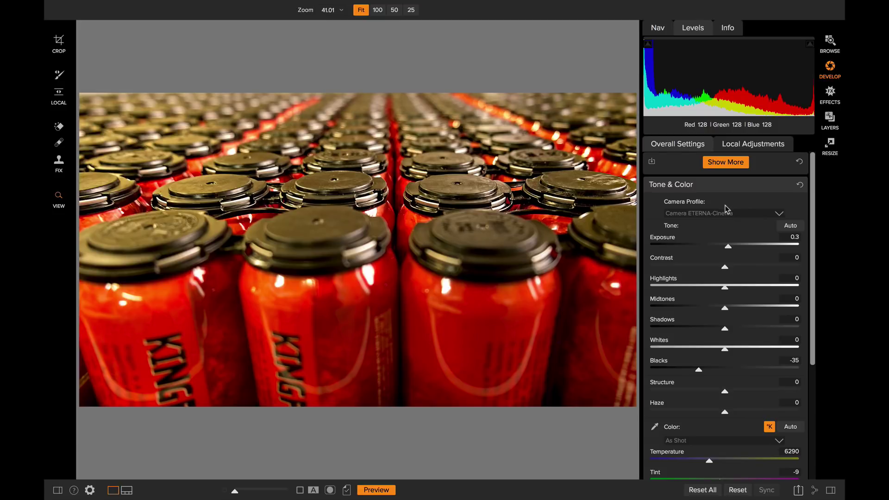